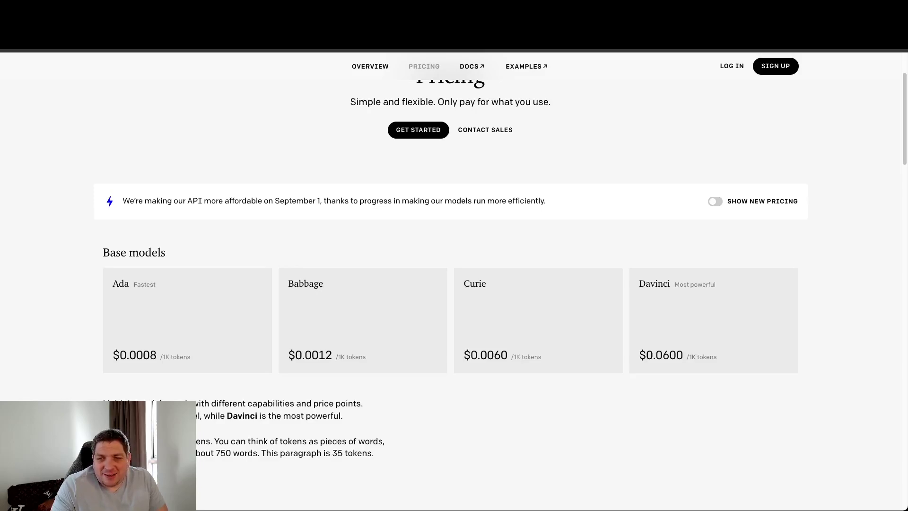
Compare OpenAI's current and September 1, 2022 prices, highlighting the reduction notice and Babbage price.
click(714, 201)
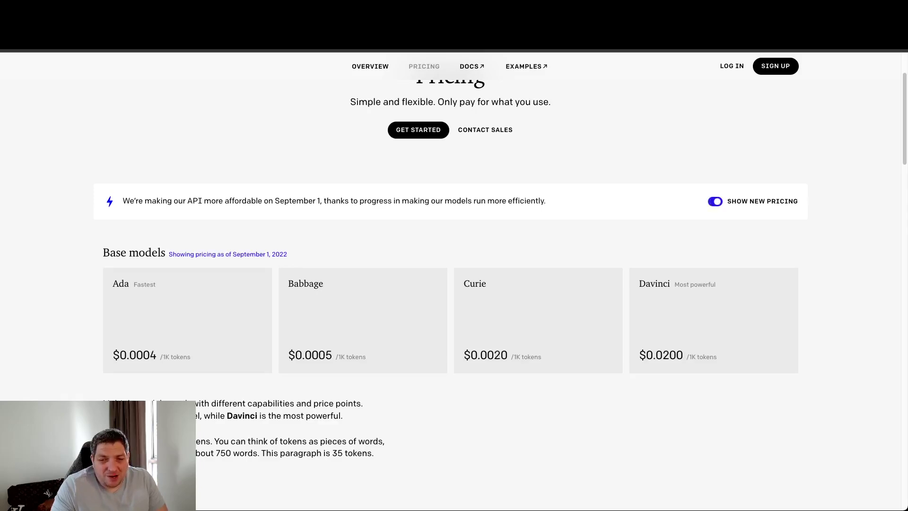
click(715, 201)
click(714, 201)
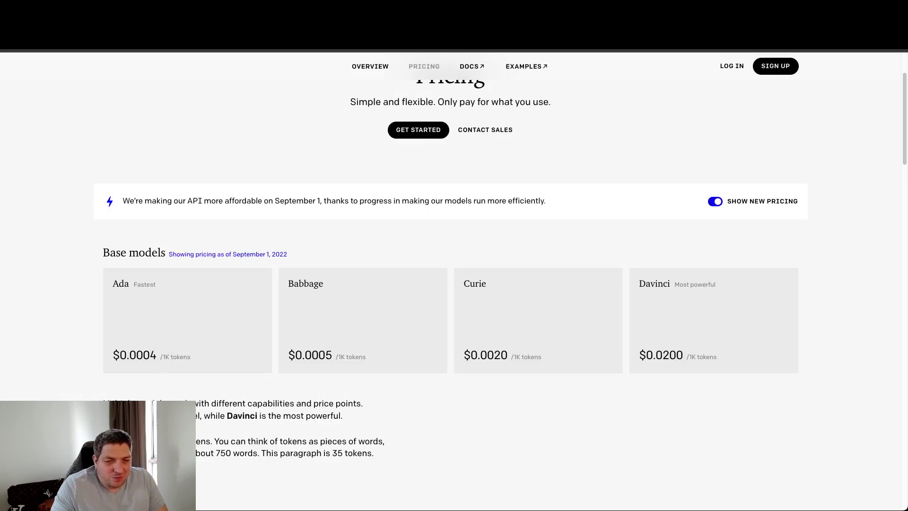
click(715, 201)
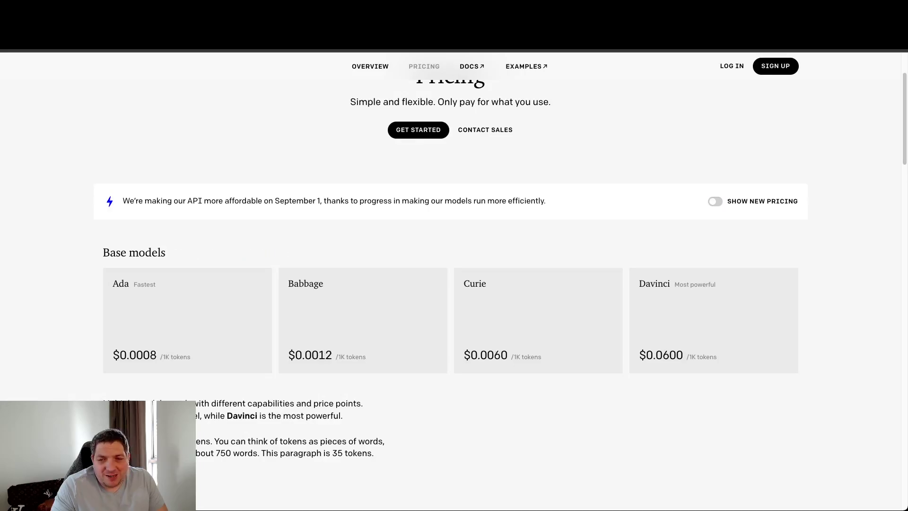
click(714, 201)
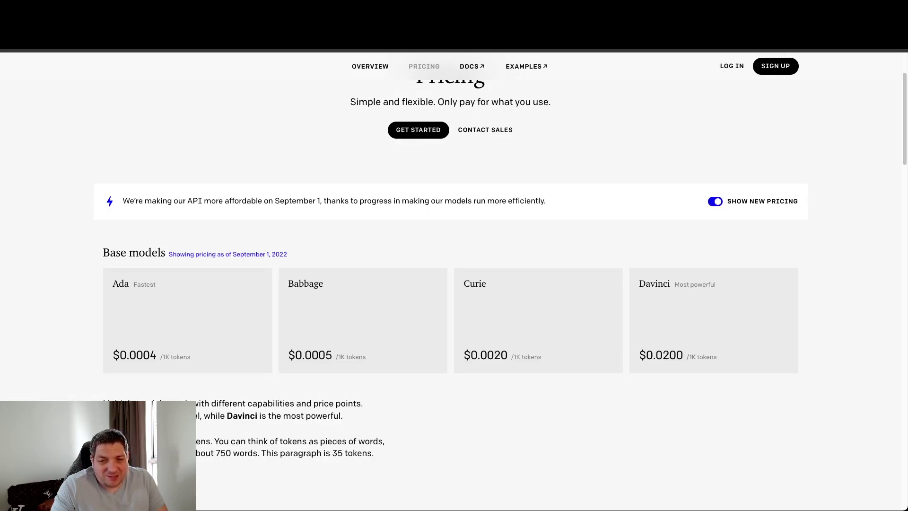
click(714, 201)
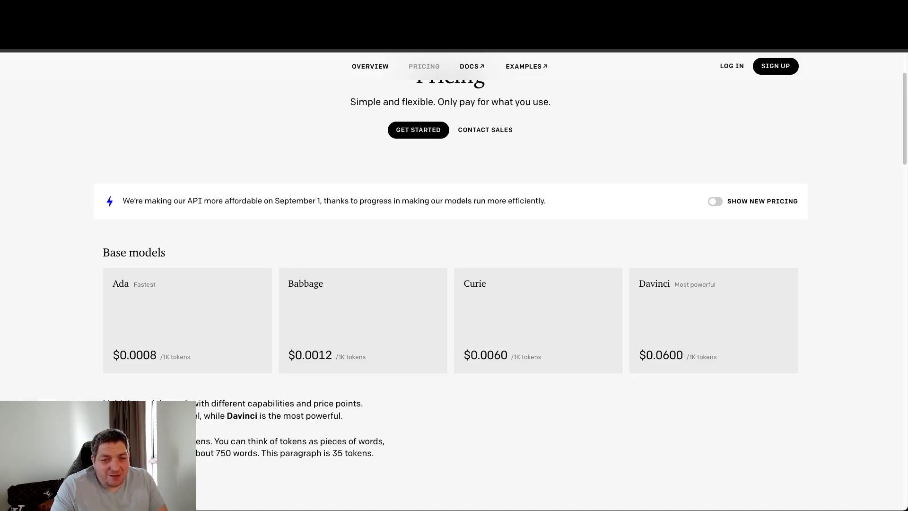
click(715, 201)
click(715, 201)
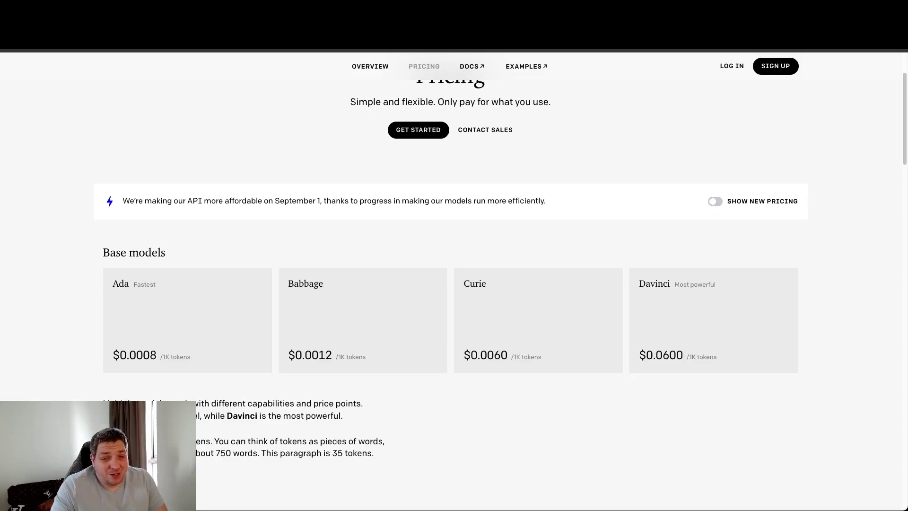
click(715, 200)
click(715, 200)
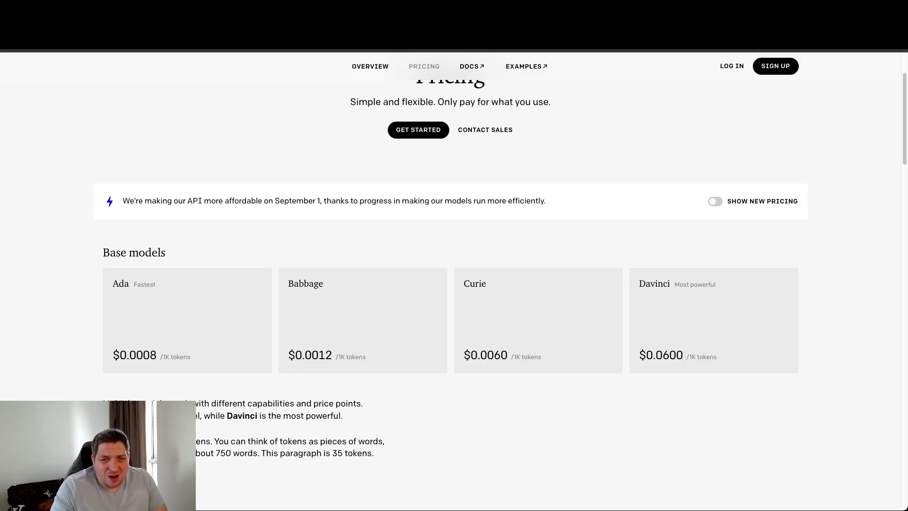
triple_click(334, 202)
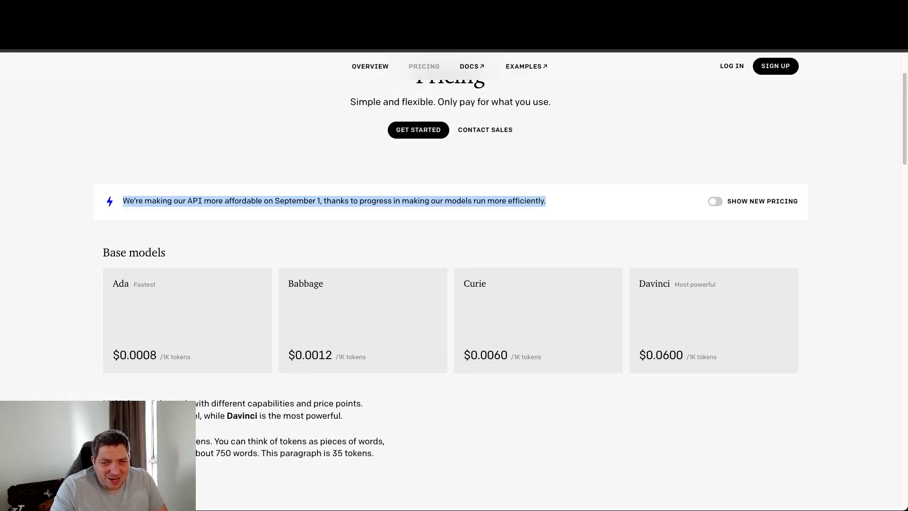
drag(295, 355, 366, 359)
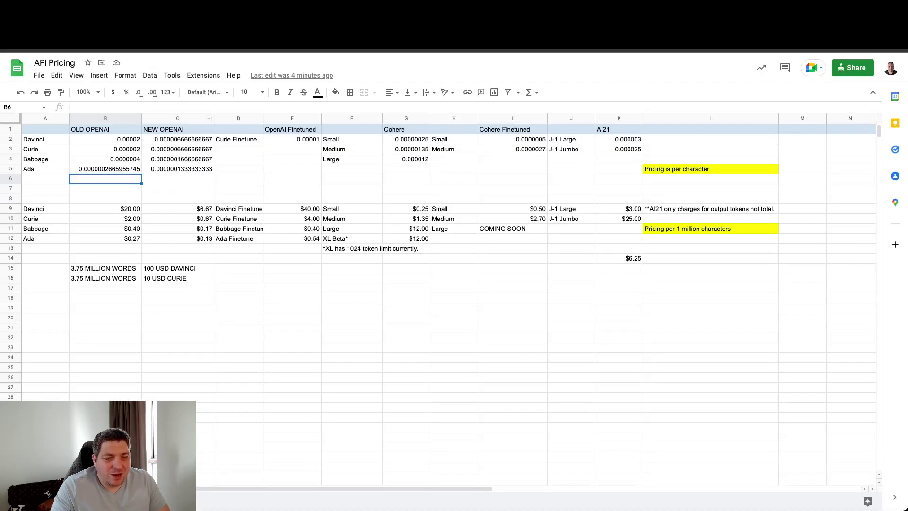
Select the OLD OPENAI values B2:B12, then the NEW OPENAI column values.
key(Right)
key(Down)
key(Down)
key(Down)
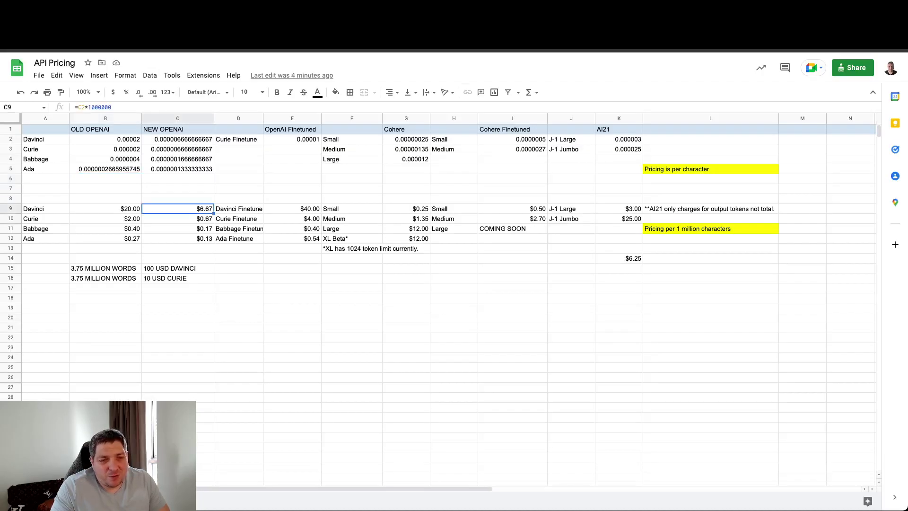
key(Up)
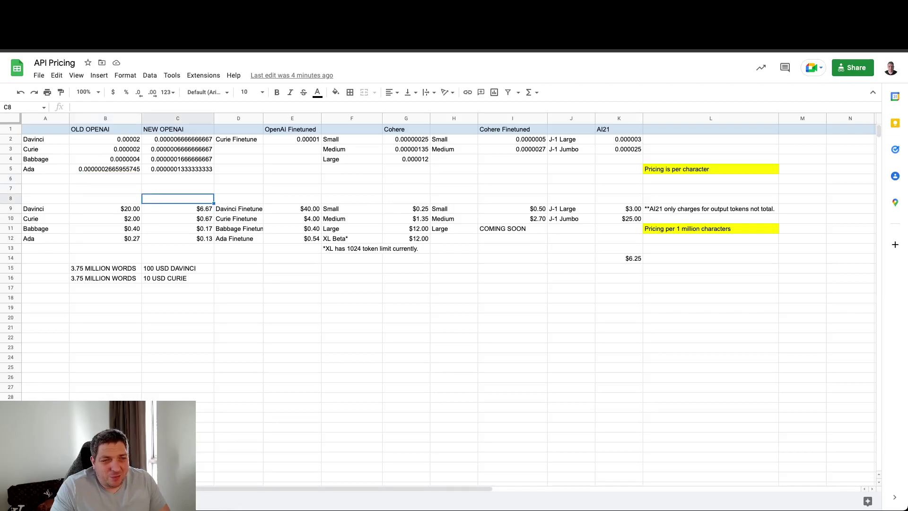
drag(105, 139, 105, 239)
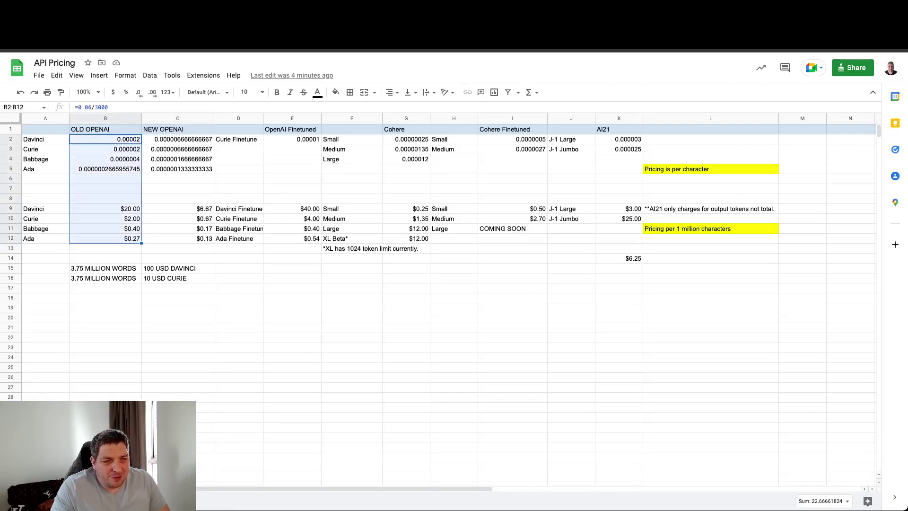
key(Right)
key(shift+Down)
key(shift+Down)
key(shift+Down)
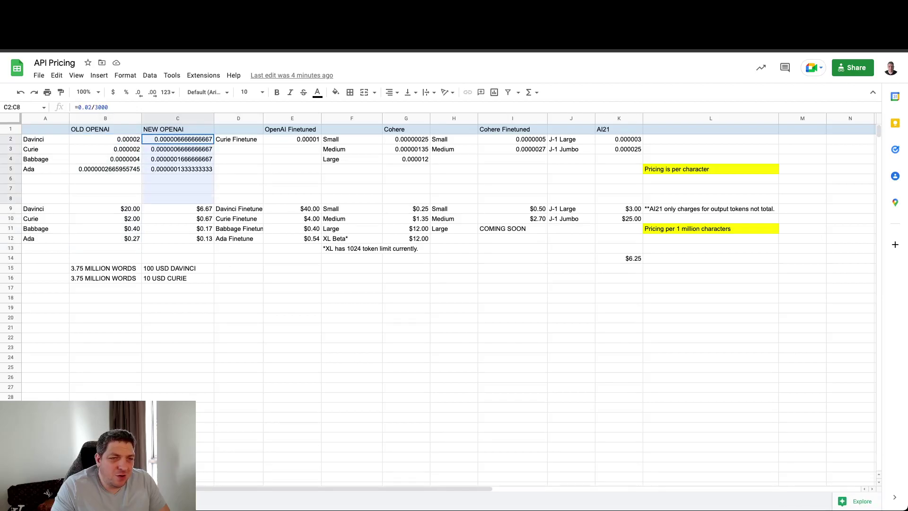
key(shift+Down)
key(shift+Down)
key(shift+Down)
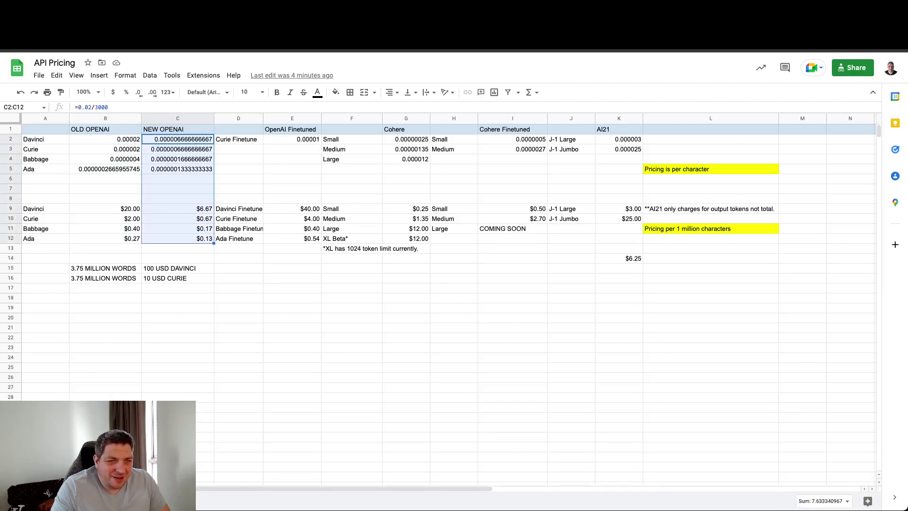
click(105, 188)
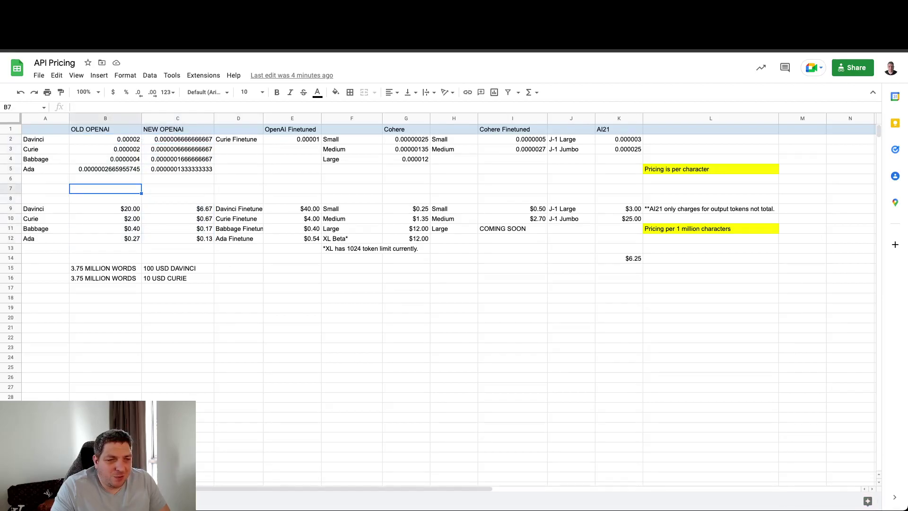
Review the old per-character prices B2:B5 and the old Davinci-to-Ada per-million formulas.
key(Down)
key(Down)
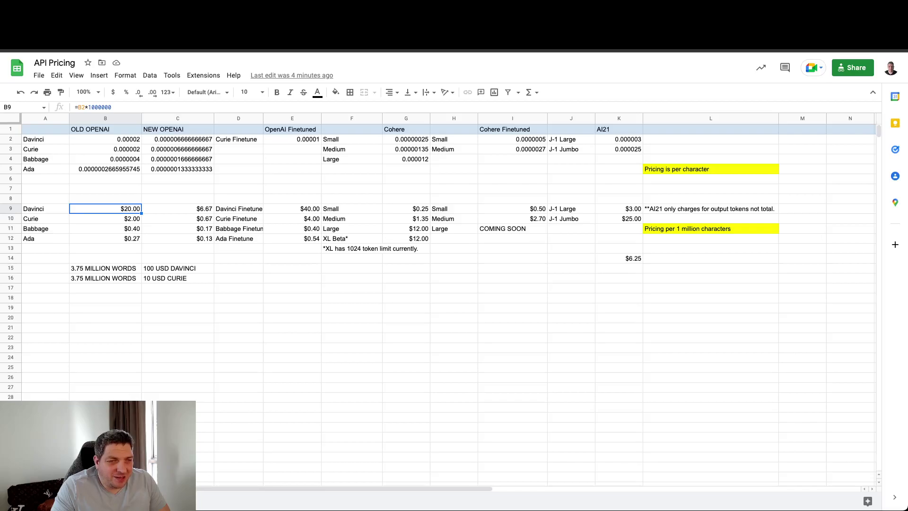
key(Up)
key(Up)
key(Up)
key(shift+Down)
key(shift+Down)
key(shift+Down)
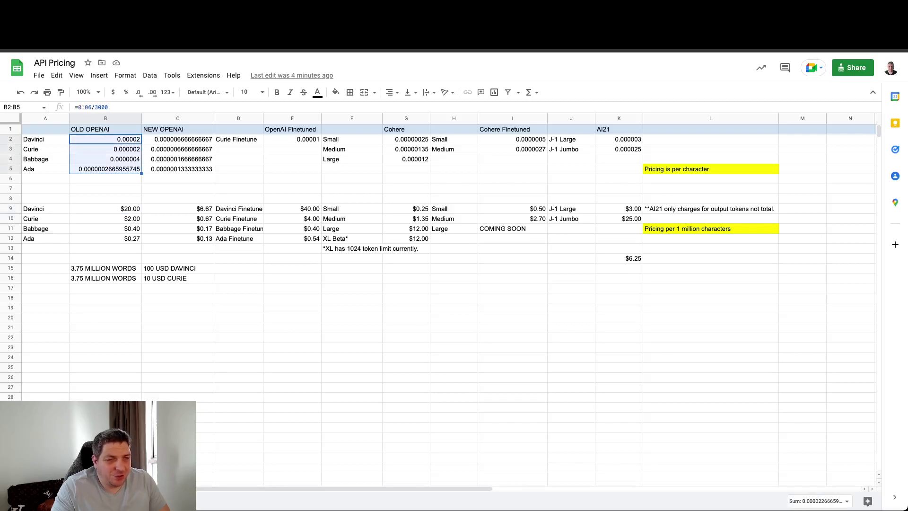
key(Down)
key(Down)
key(Down)
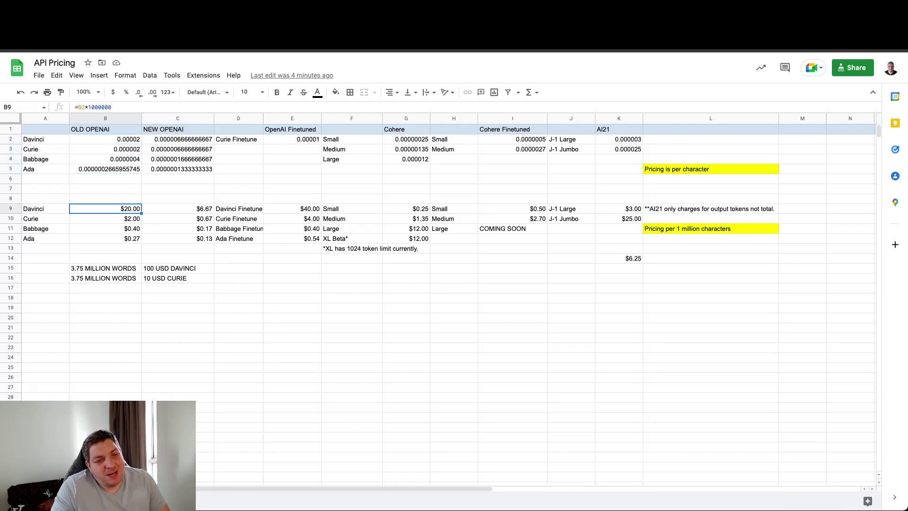
key(Down)
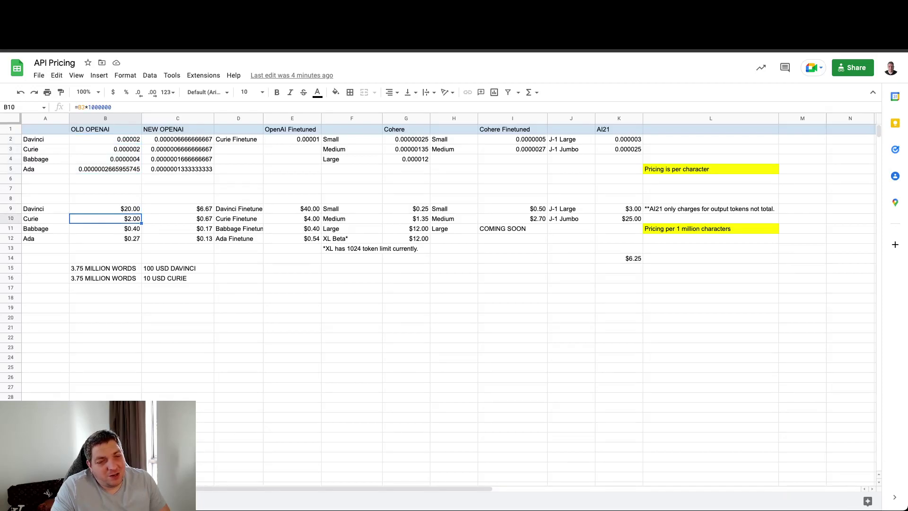
key(Down)
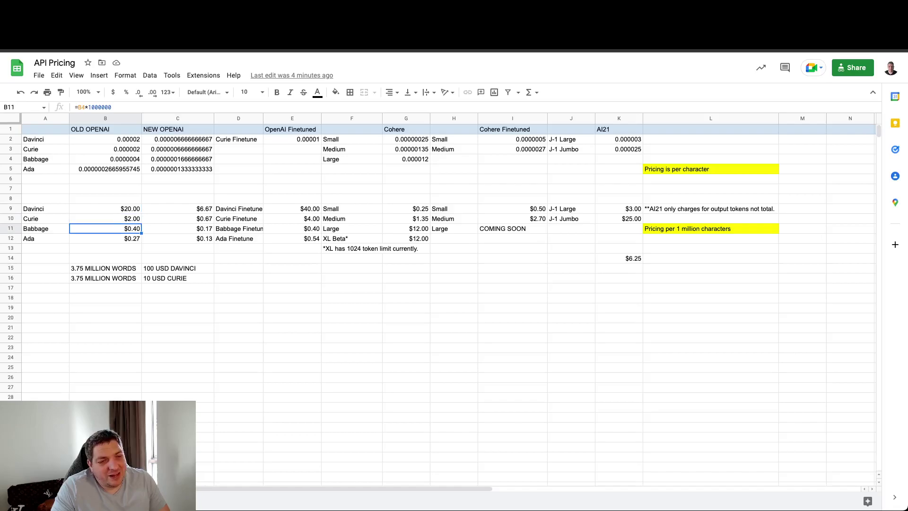
key(Down)
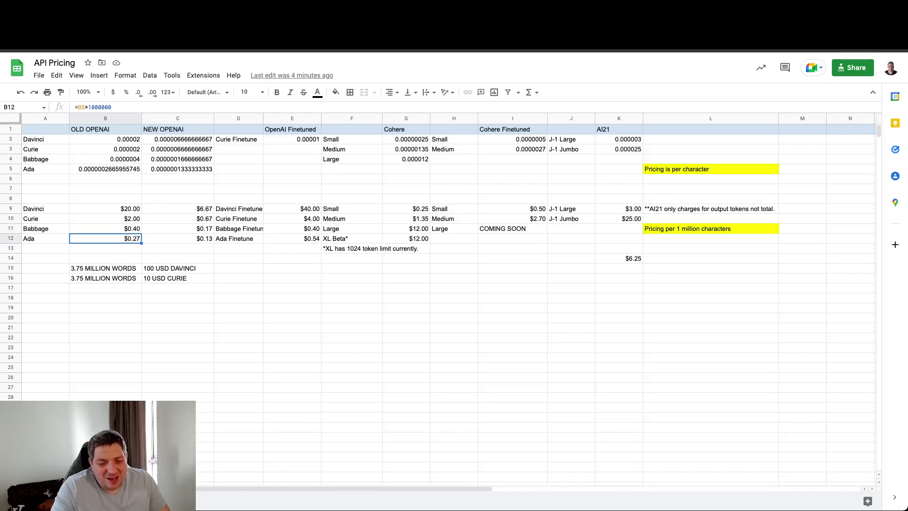
click(292, 297)
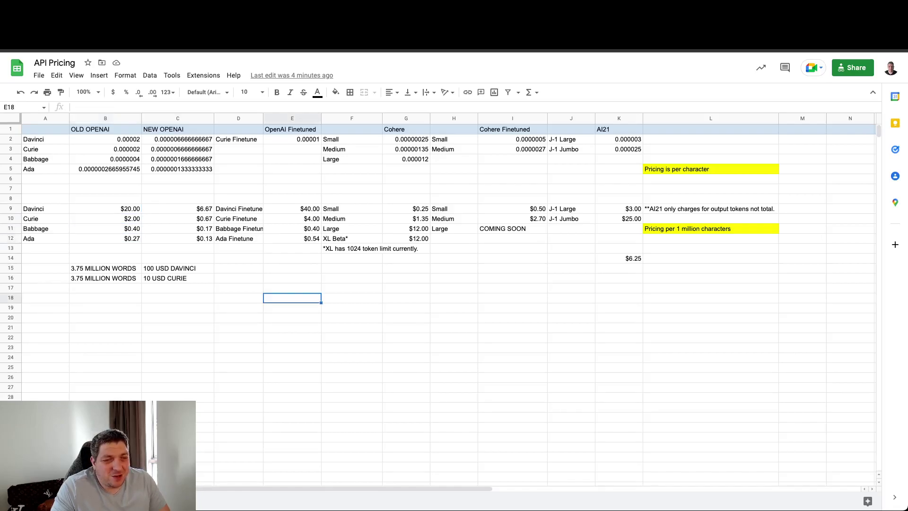
Inspect the new Davinci, Curie, Babbage and Ada per-million cost formulas.
click(178, 198)
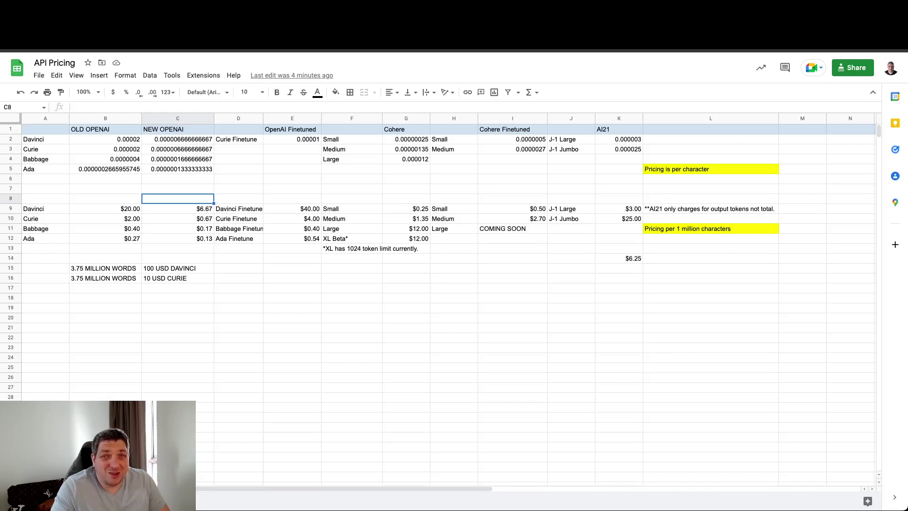
key(Down)
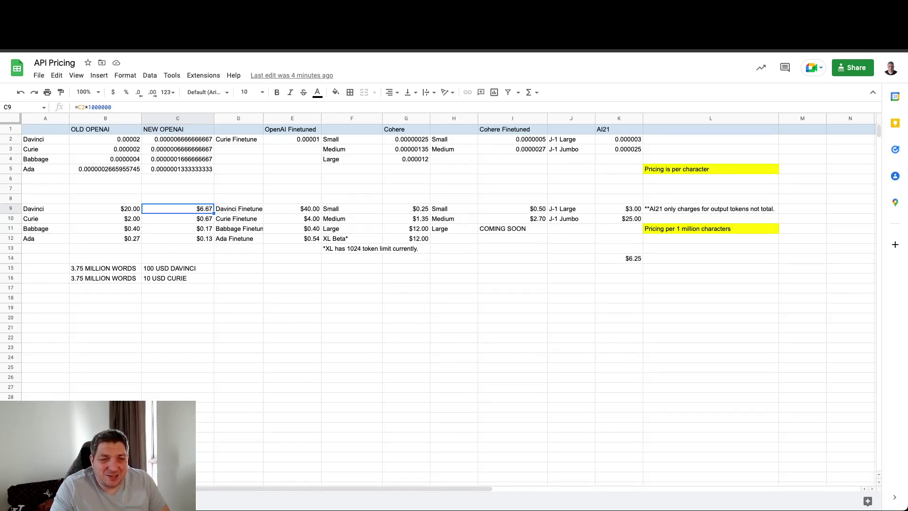
key(Down)
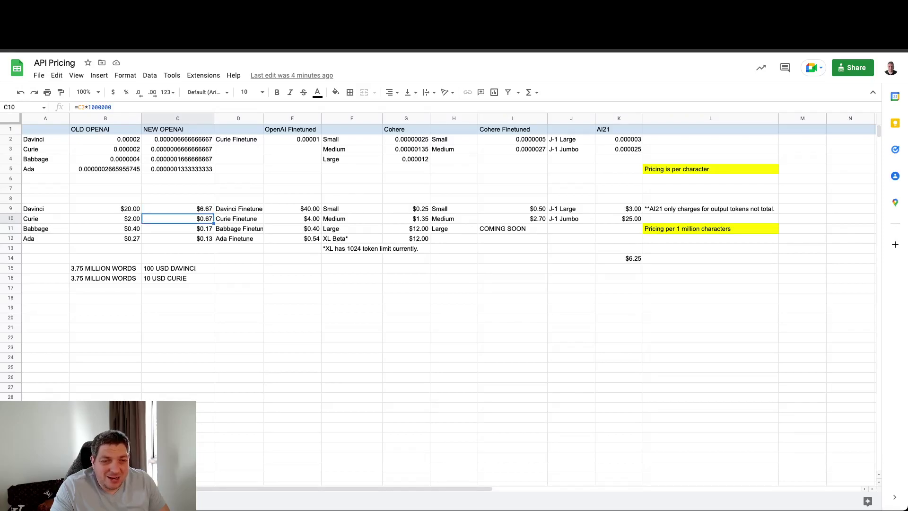
key(Down)
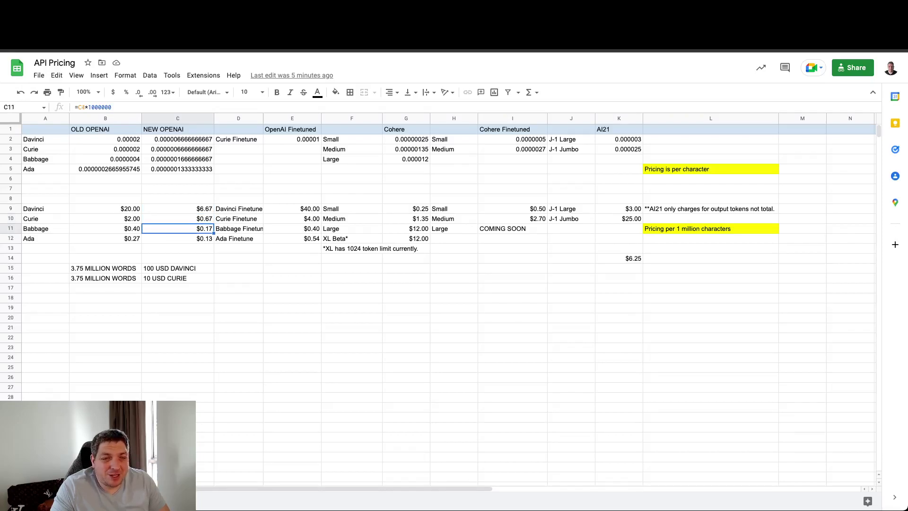
key(Down)
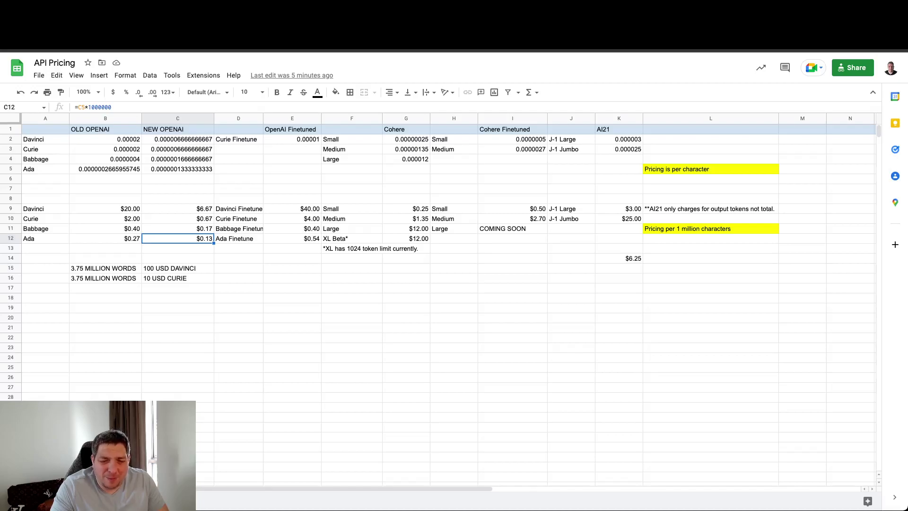
key(Up)
key(Up)
key(Up)
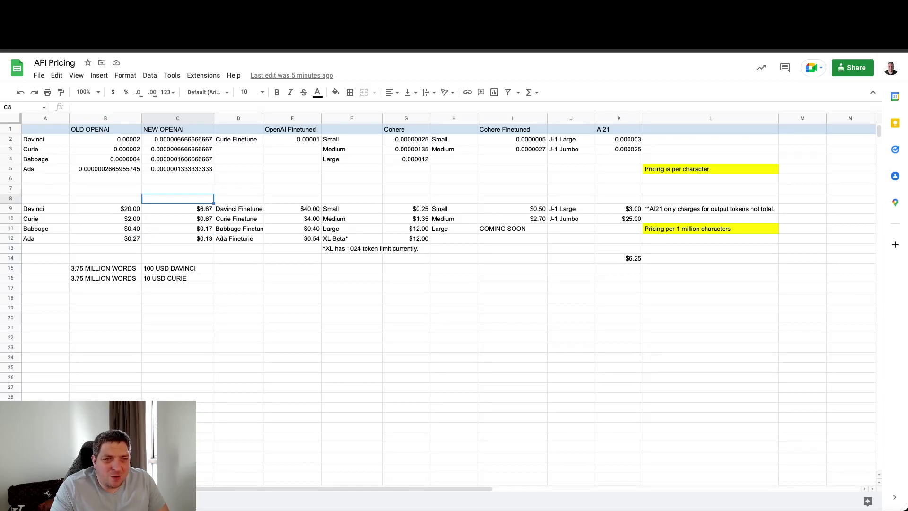
key(Up)
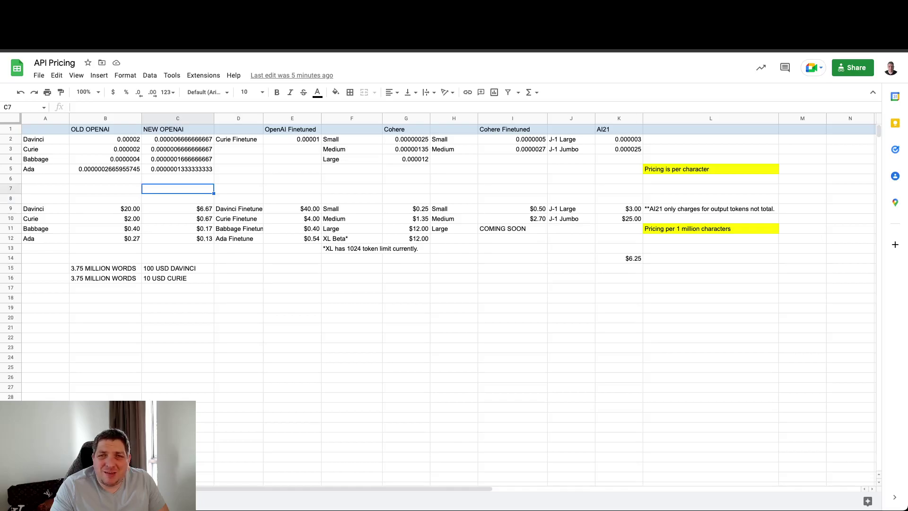
key(Left)
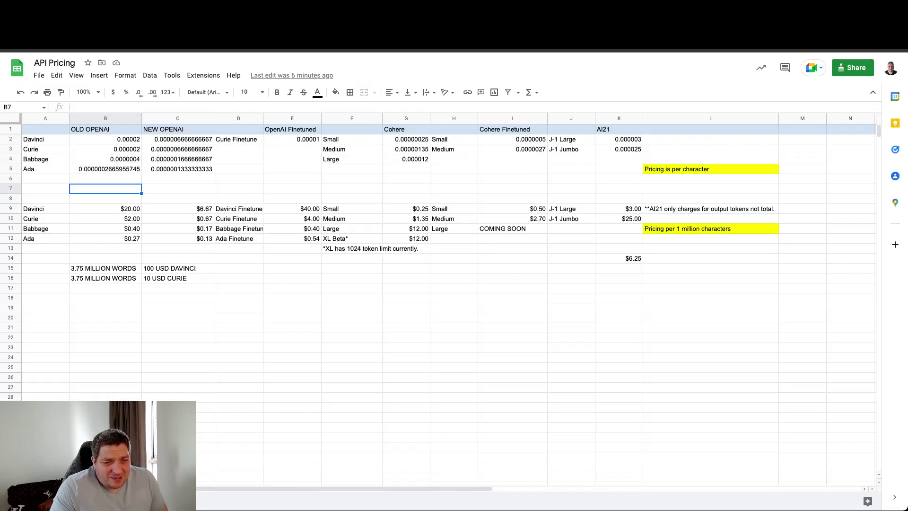
Read the 3.75 million words, 100 USD Davinci and 10 USD Curie notes, then move Jasper's Starter slider.
key(Down)
key(Down)
key(Down)
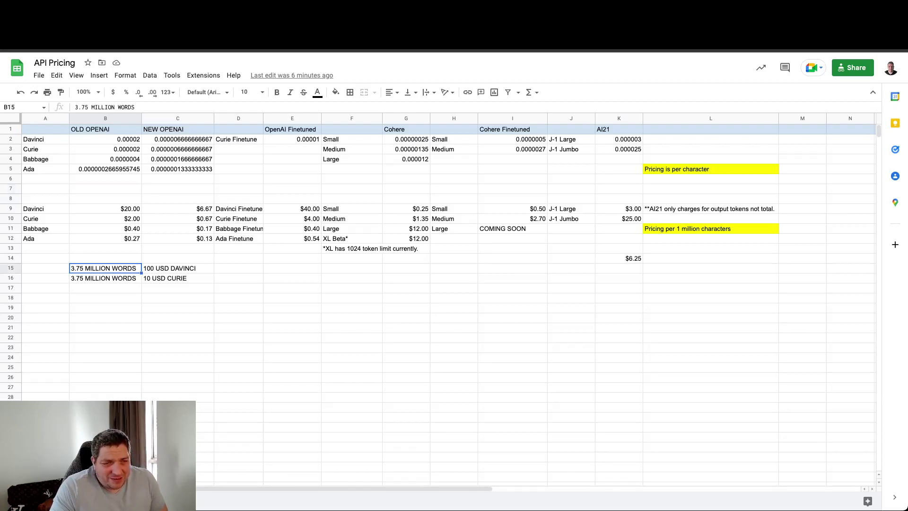
key(Right)
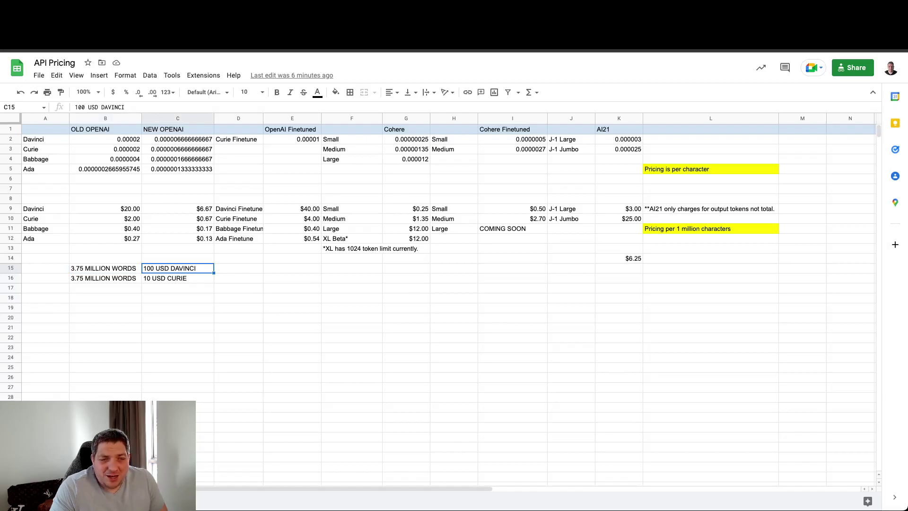
key(Left)
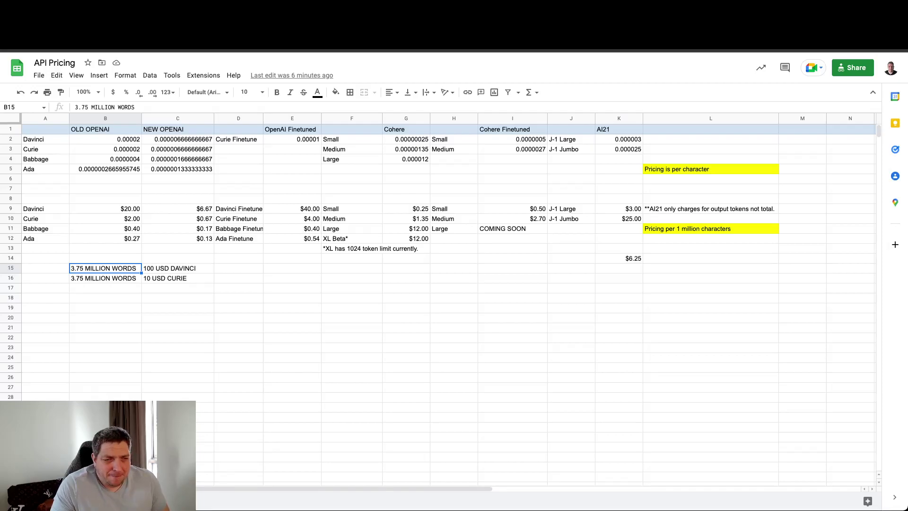
key(Down)
key(Right)
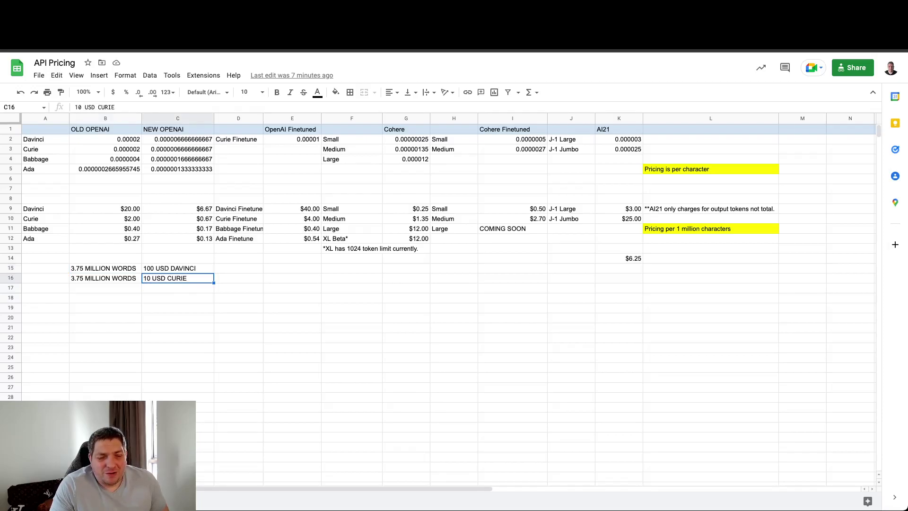
key(Down)
key(Down)
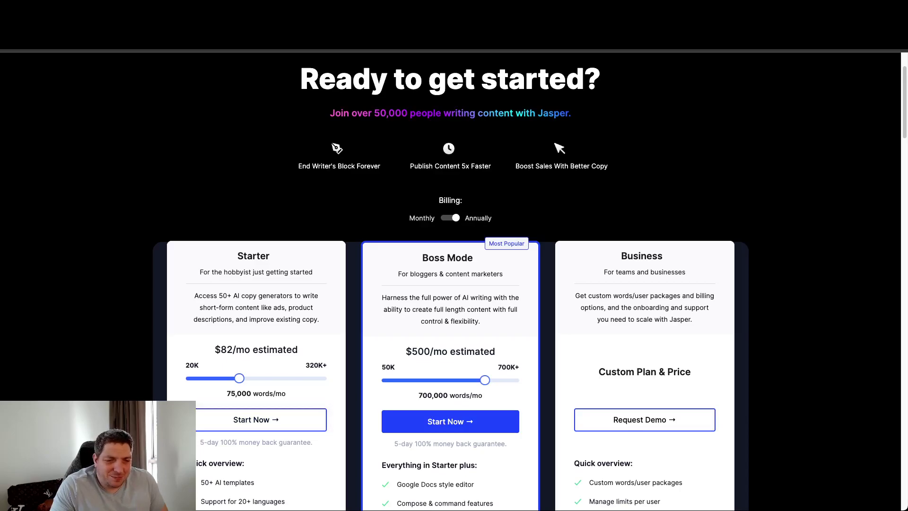
mouse_move(239, 379)
mouse_down()
mouse_move(266, 379)
mouse_move(256, 378)
mouse_up()
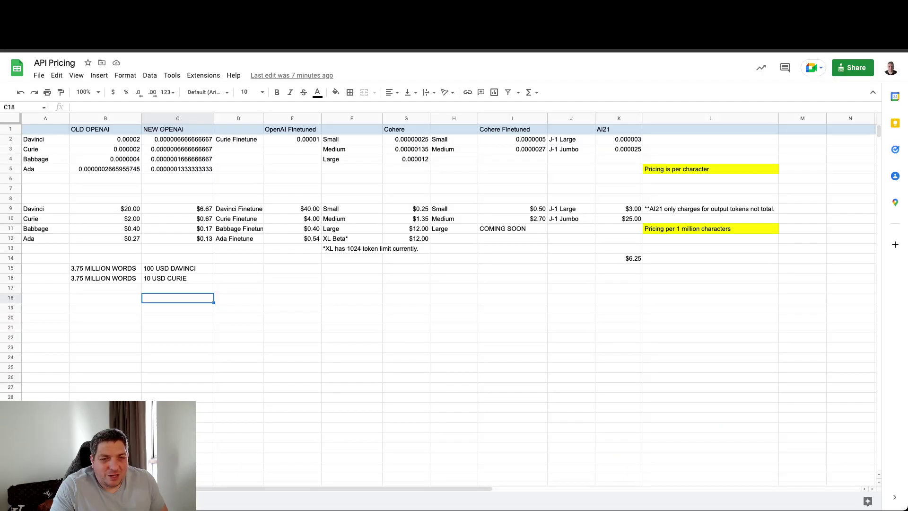
key(Up)
key(Up)
key(Up)
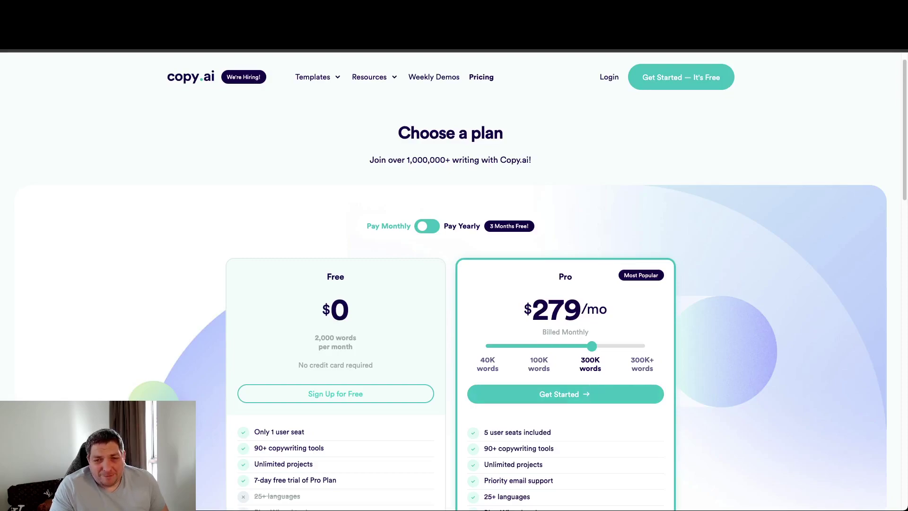
Highlight part of Copy.ai's Pro plan price, $279/mo for 300K words.
drag(549, 310, 588, 310)
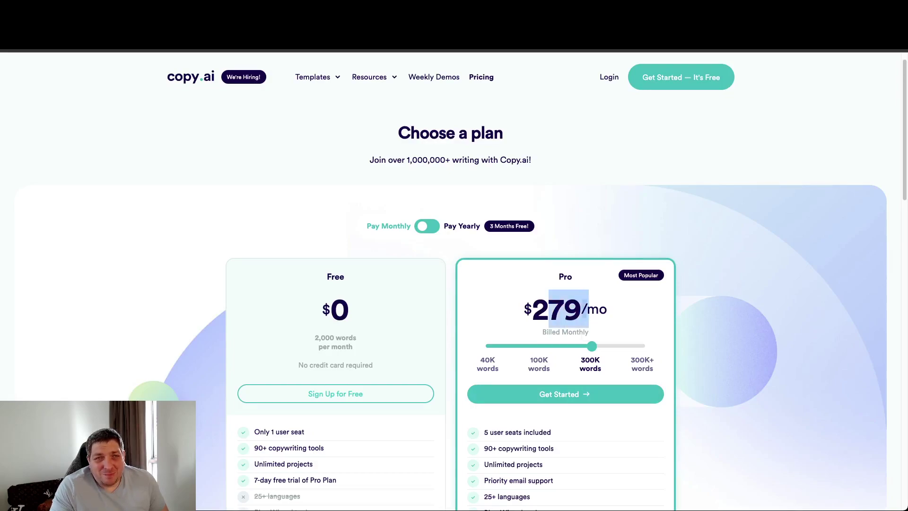